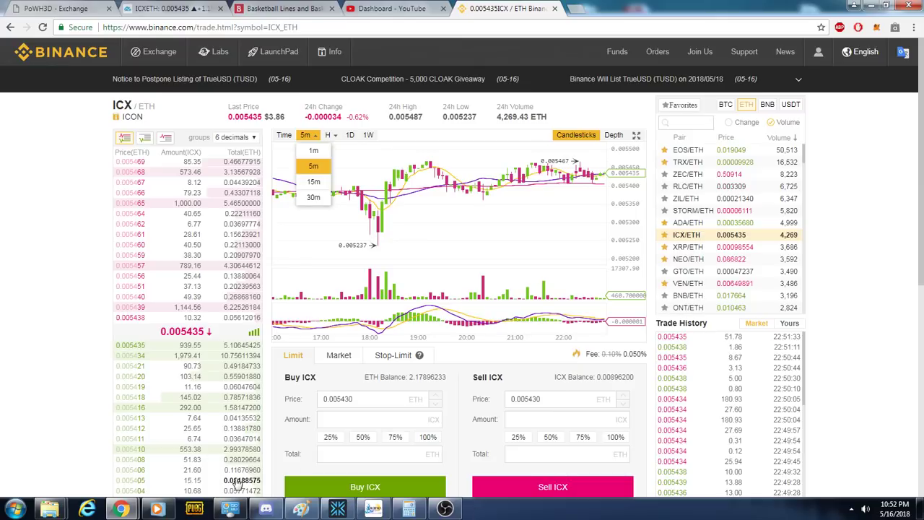
Step: In ProfitTrailer, review the DCA config, then INDICATORS.properties with BB, SMA and EMA periods of 300
mouse_move(124, 510)
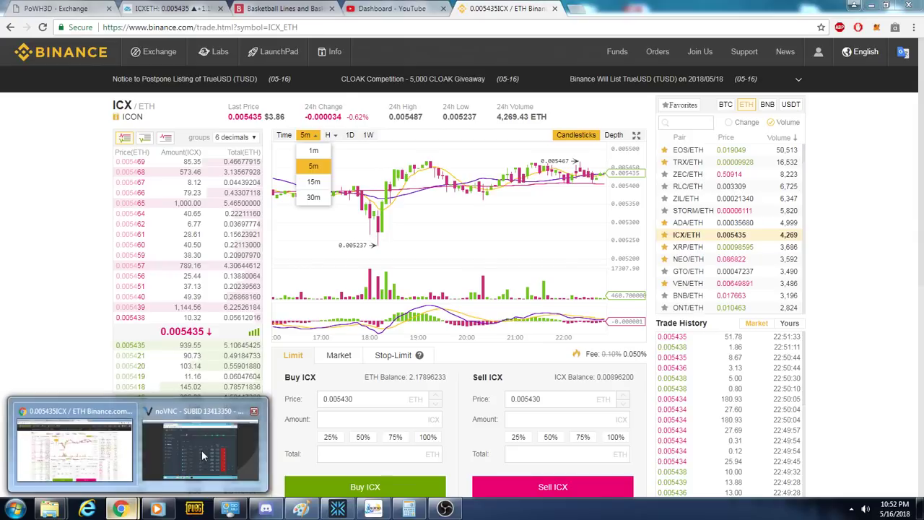
click(202, 450)
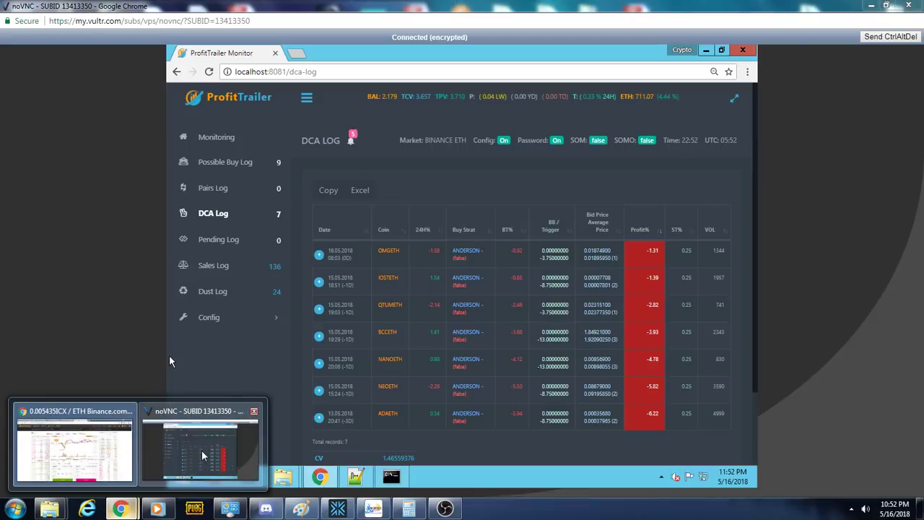
click(232, 319)
click(216, 382)
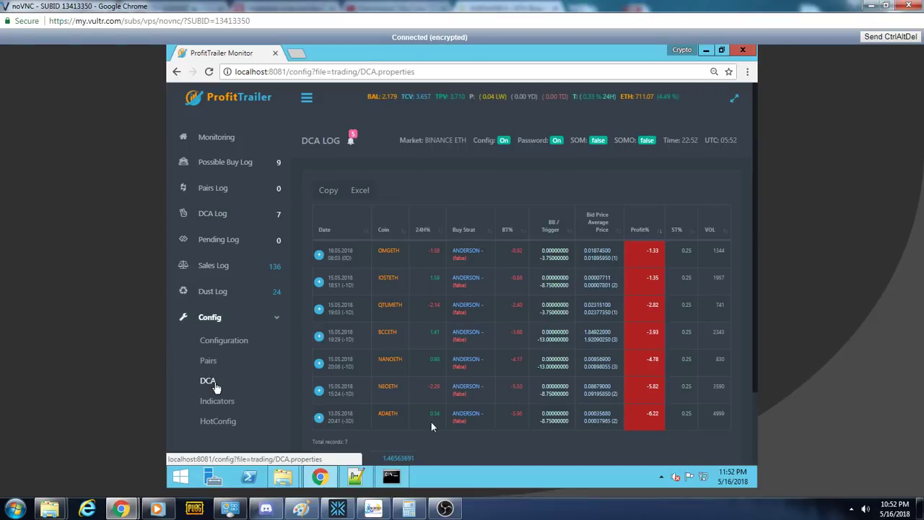
scroll(440, 422, down, 3)
scroll(439, 422, down, 1)
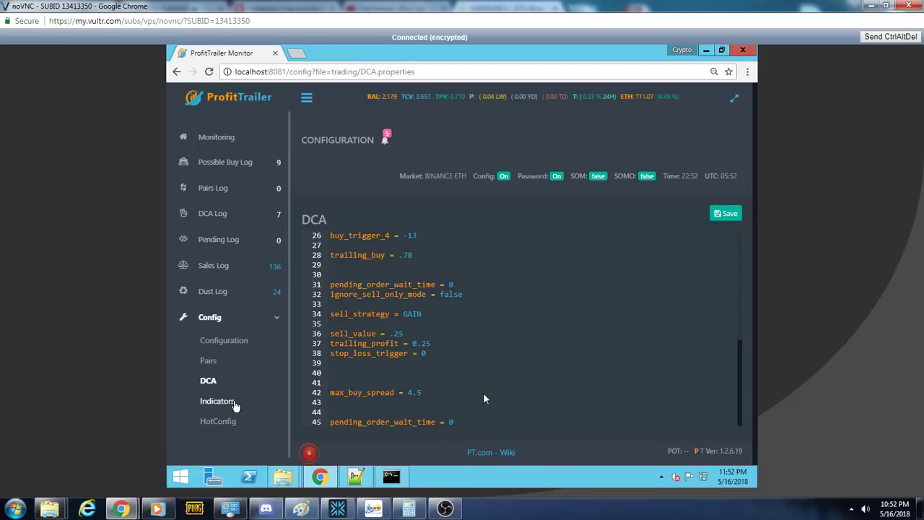
click(217, 401)
scroll(484, 397, down, 2)
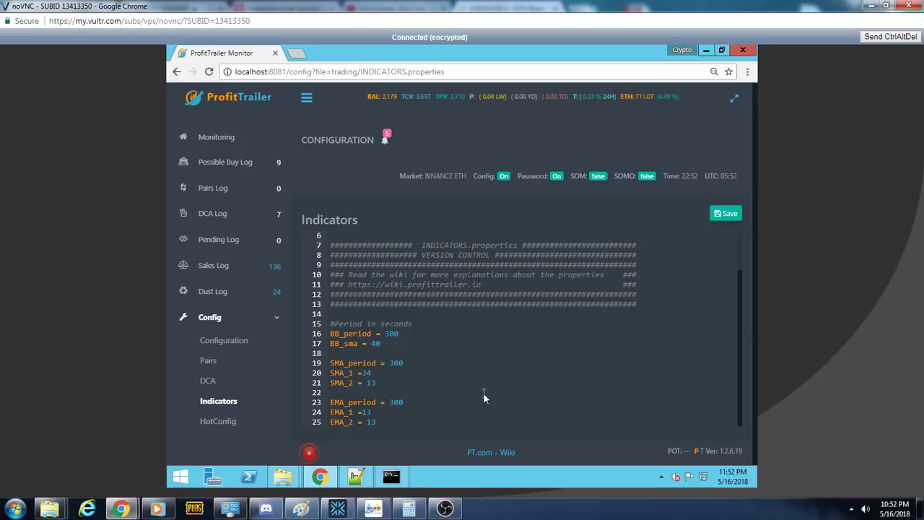
Step: On TradingView's ICX/ETH 5-minute chart, change the second EMA's length from 13 to 34
click(870, 5)
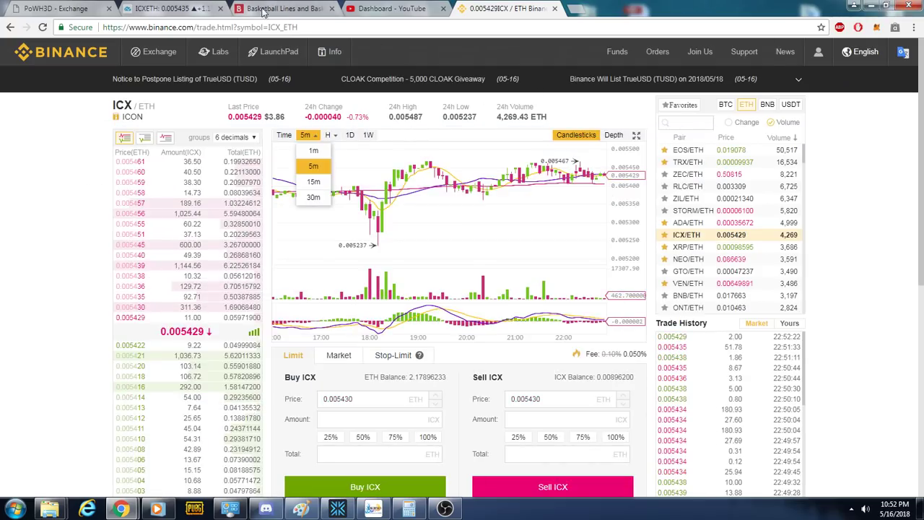
click(209, 8)
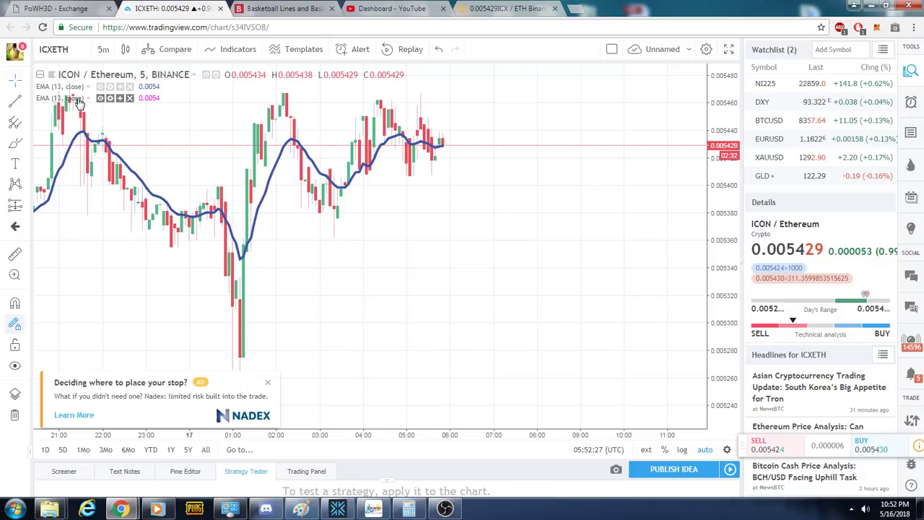
click(110, 98)
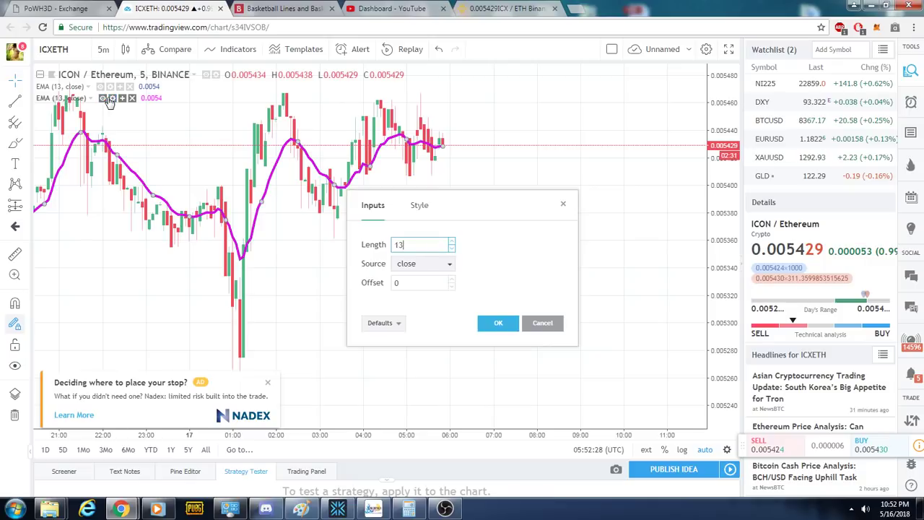
click(418, 247)
key(BackSpace)
key(BackSpace)
text(34)
click(497, 325)
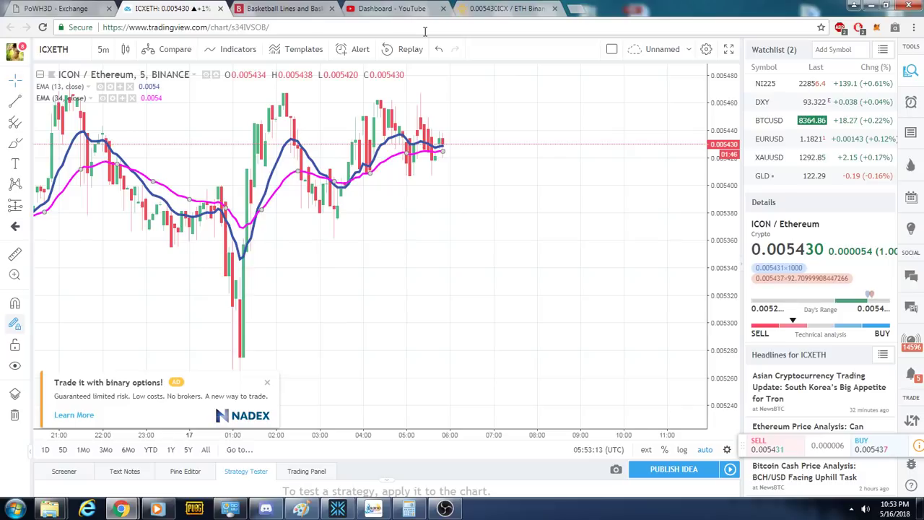
Step: On Binance, open the EOS/ETH market on 15-minute candles
click(506, 10)
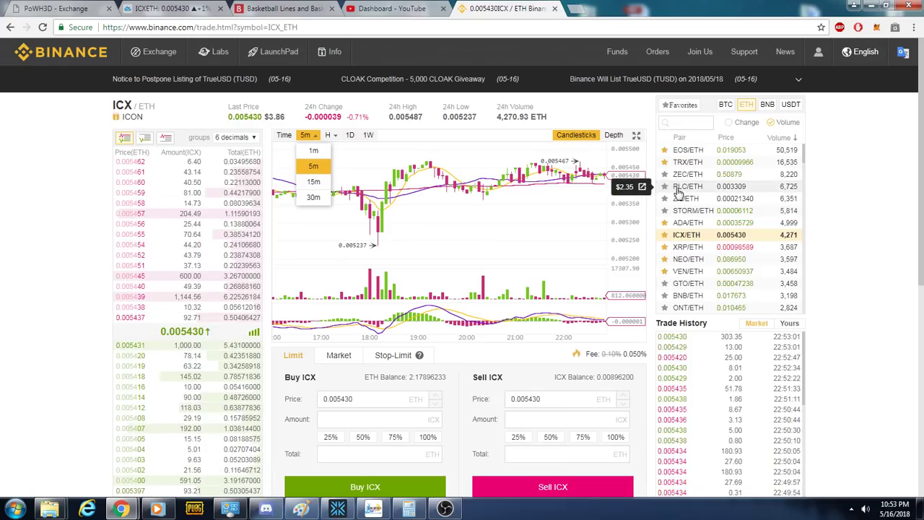
click(689, 151)
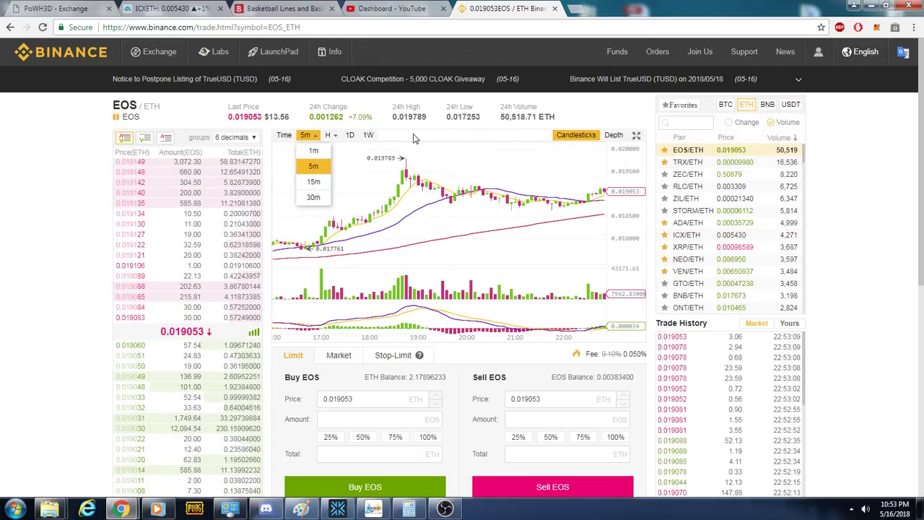
click(313, 183)
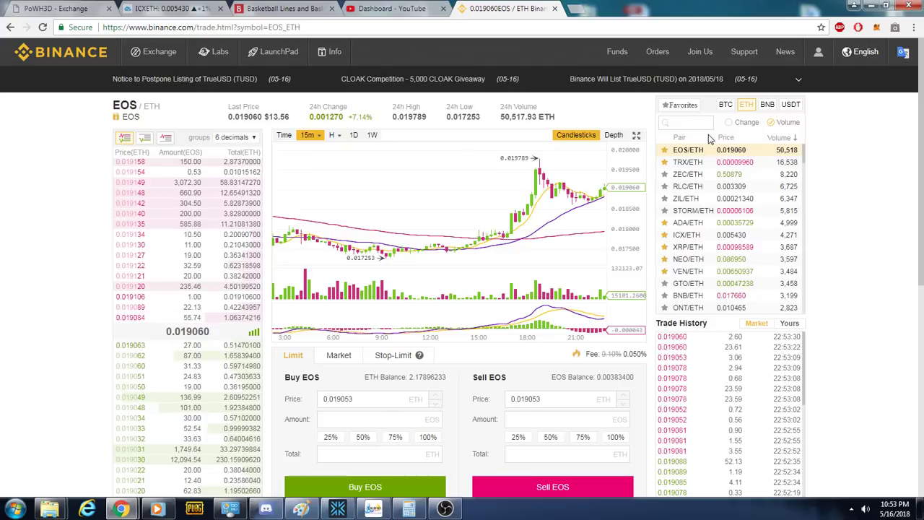
Step: Look at TRX/ETH, then view ZEC/ETH on 1-hour candles
click(699, 164)
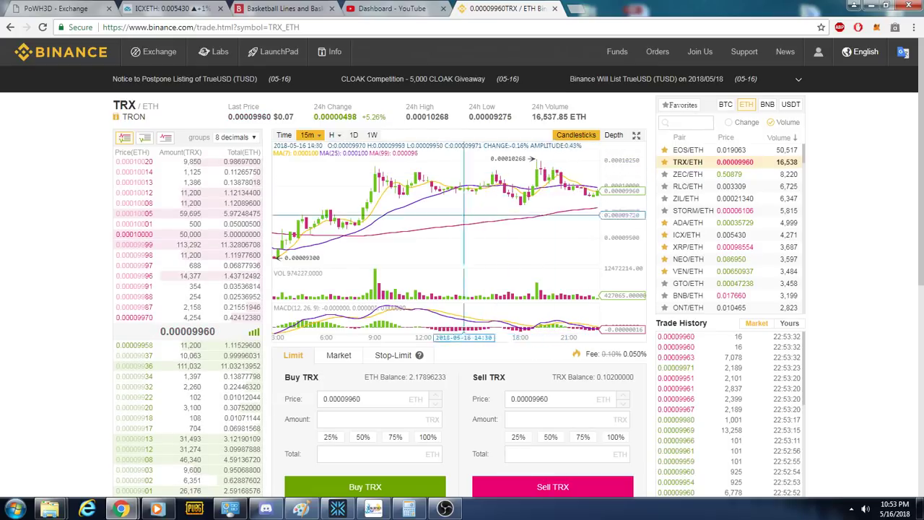
click(696, 175)
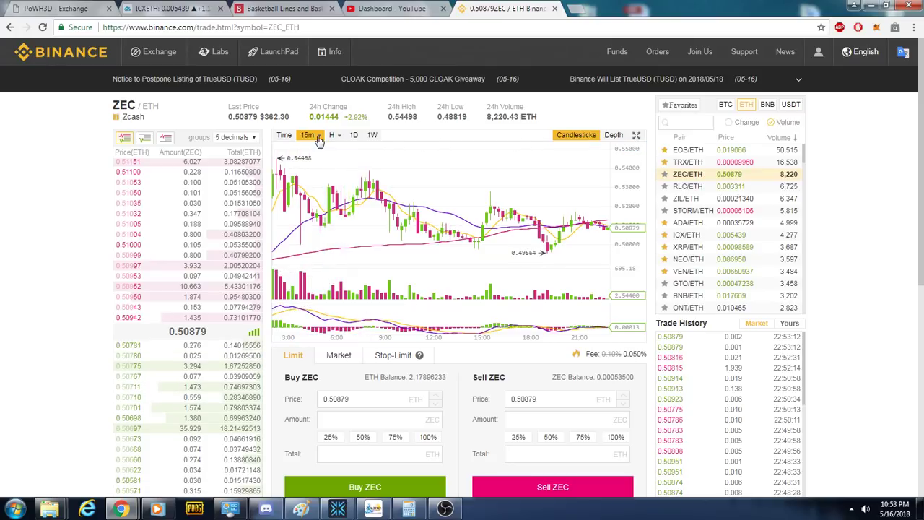
click(341, 152)
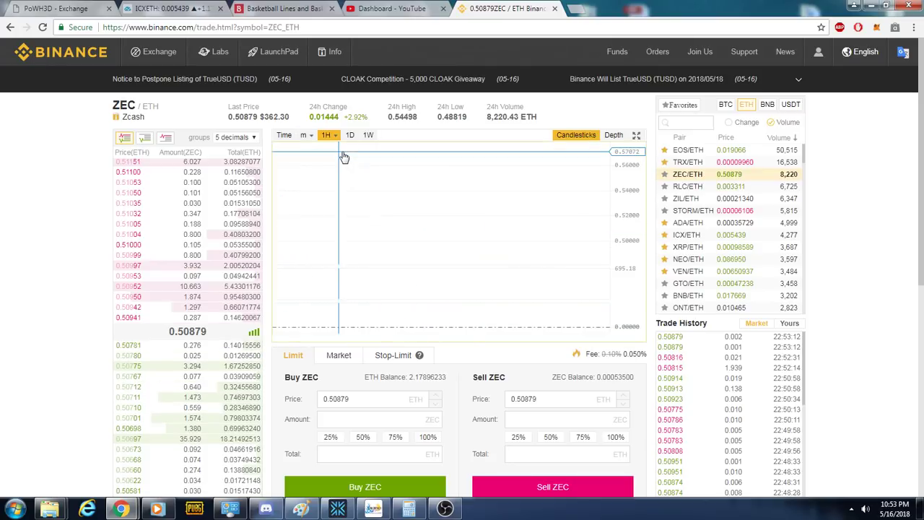
Step: View RLC/ETH on 5-minute candles, then open the ZIL/ETH market
click(691, 186)
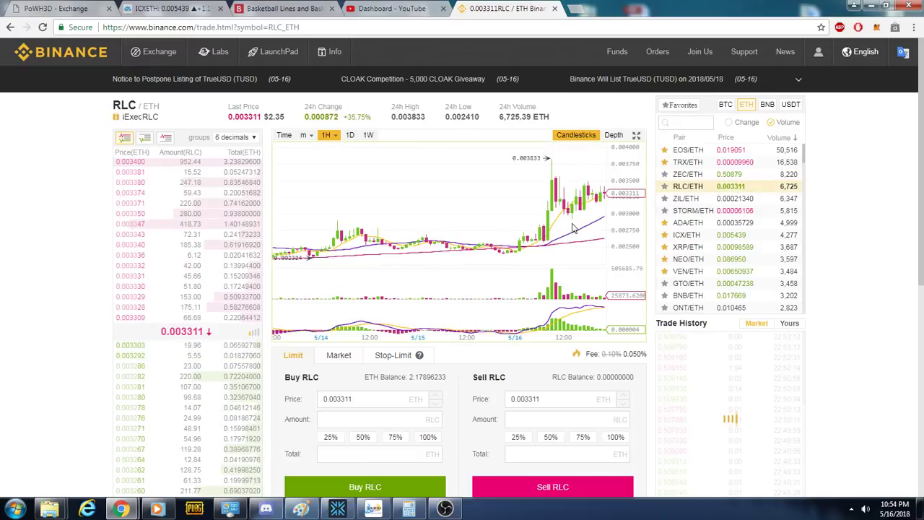
click(306, 137)
click(315, 165)
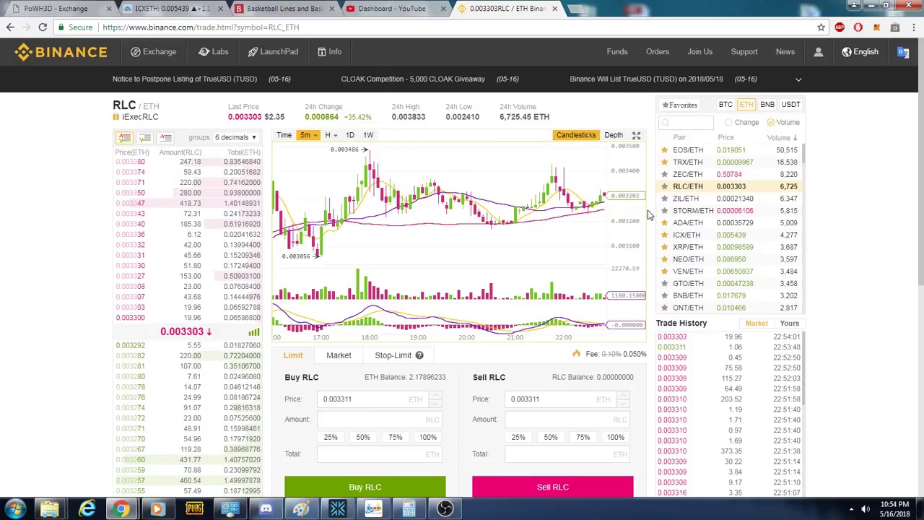
click(689, 200)
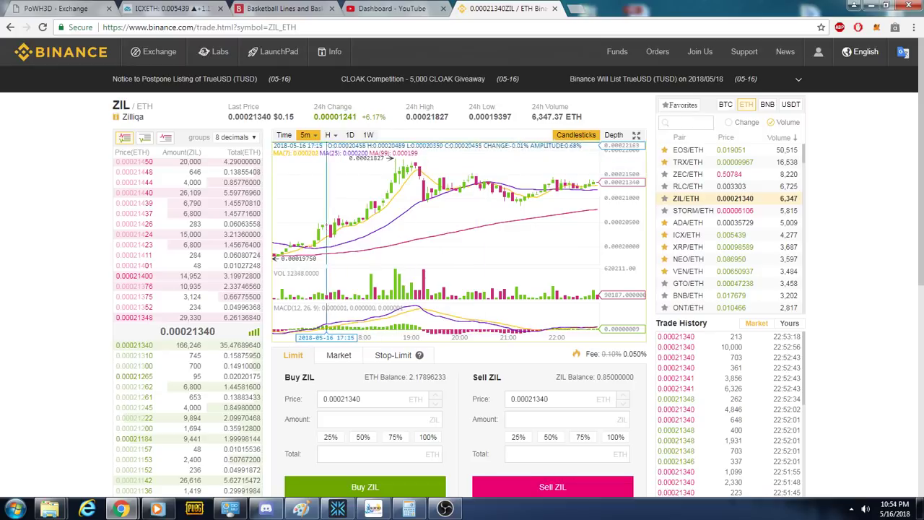
Step: Cycle the ZIL/ETH chart through 15-minute, 30-minute and 2-hour candles
click(307, 135)
click(314, 181)
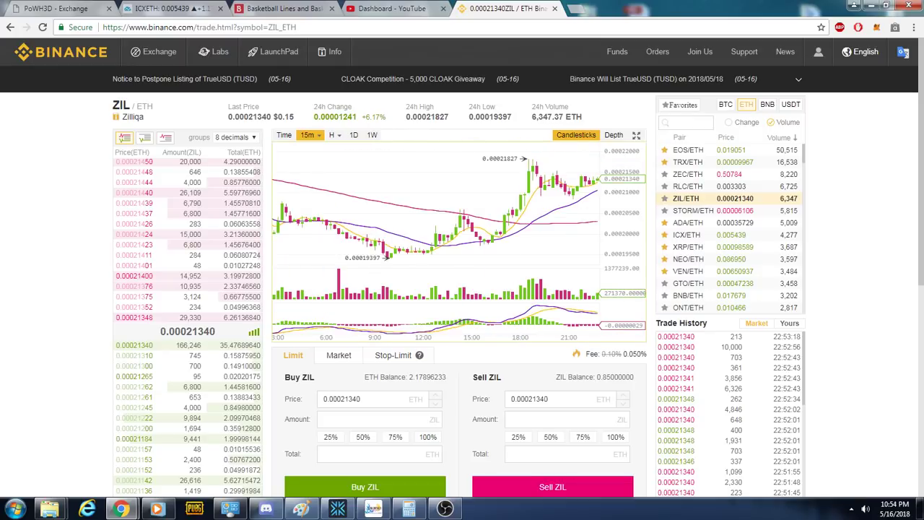
click(318, 137)
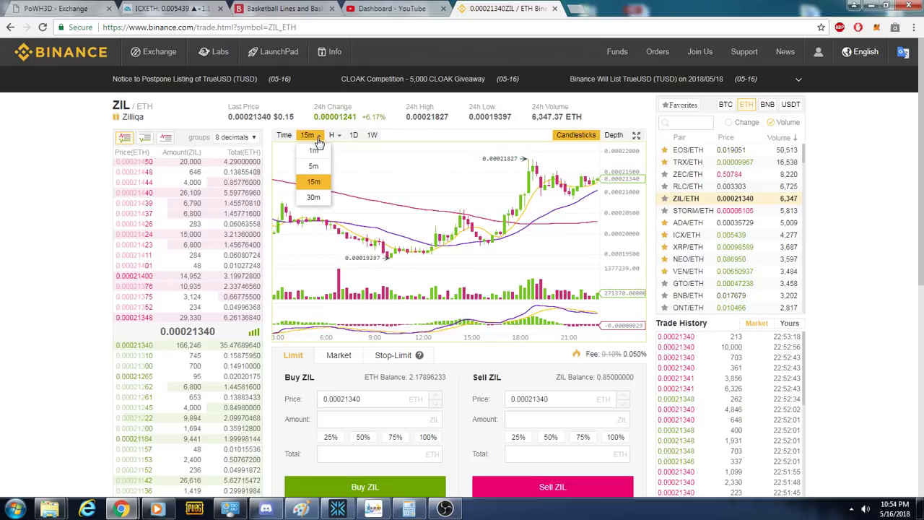
click(314, 197)
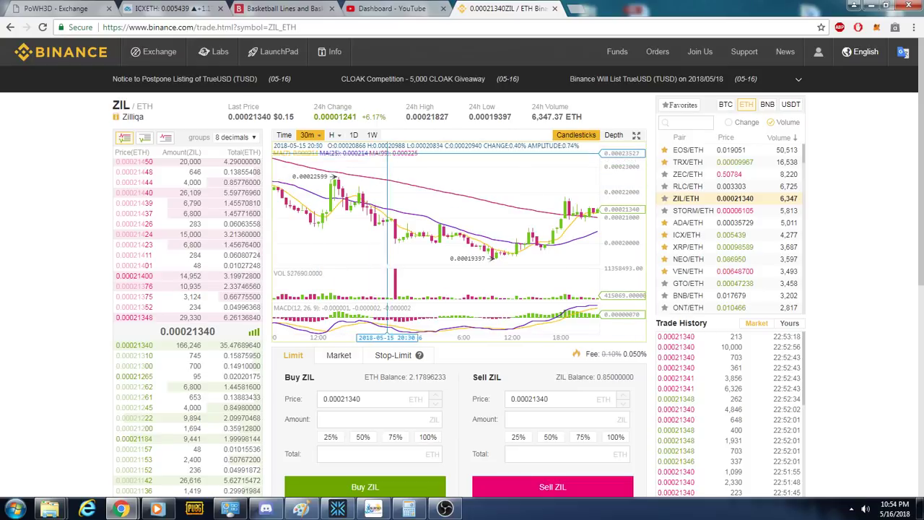
click(334, 135)
click(351, 169)
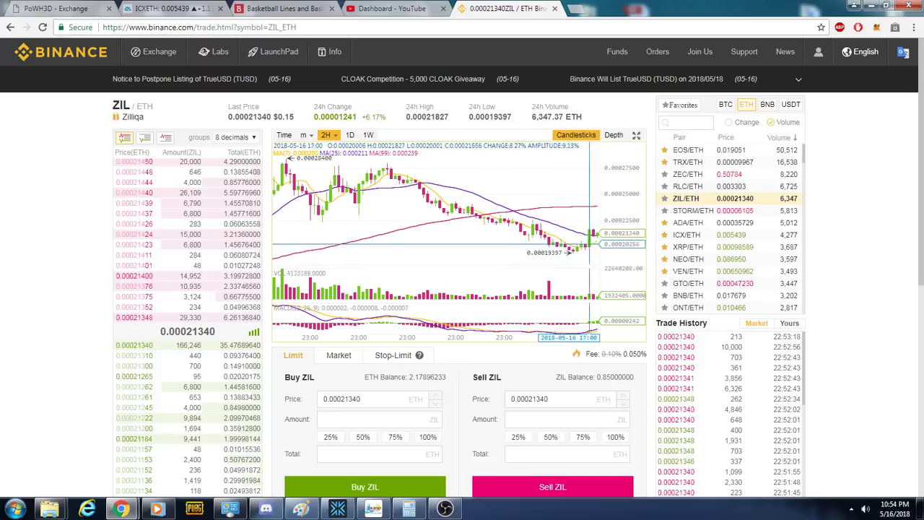
Step: Look at ADA/ETH and ICX/ETH, then view XRP/ETH on 4-hour candles
click(682, 223)
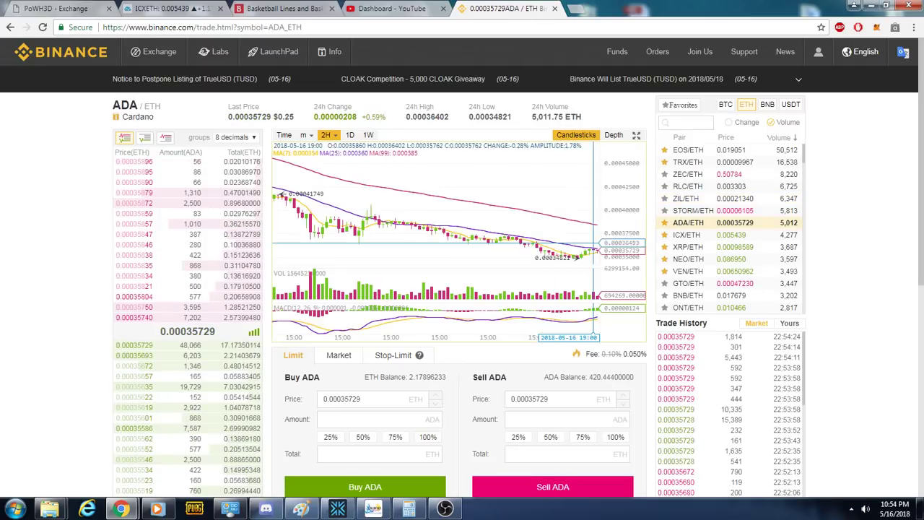
click(722, 235)
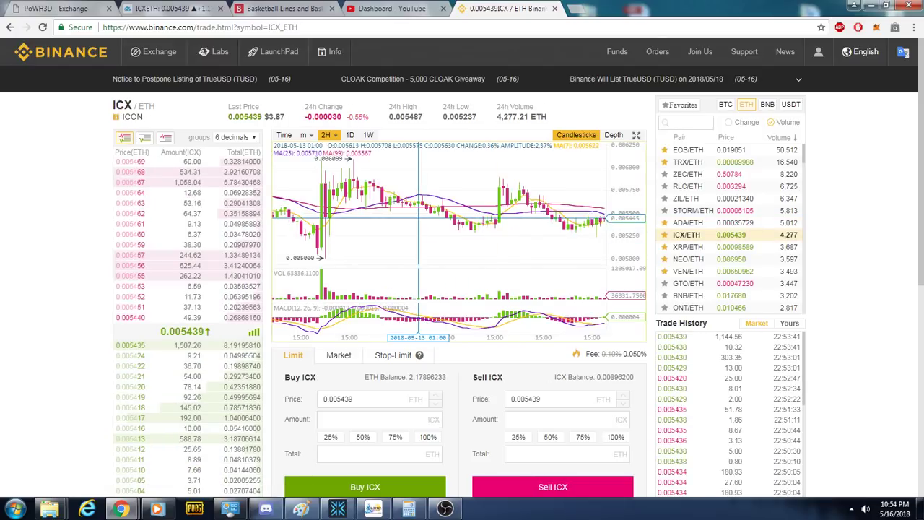
click(693, 247)
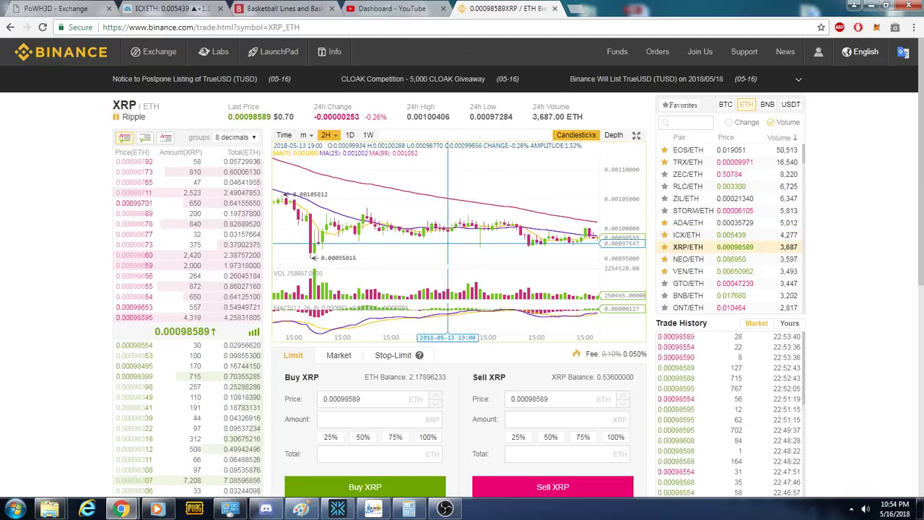
mouse_move(340, 137)
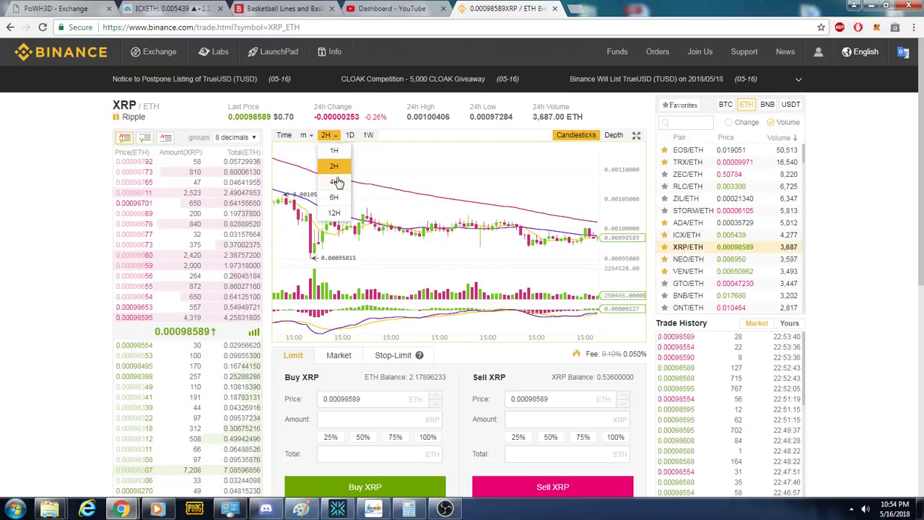
click(337, 185)
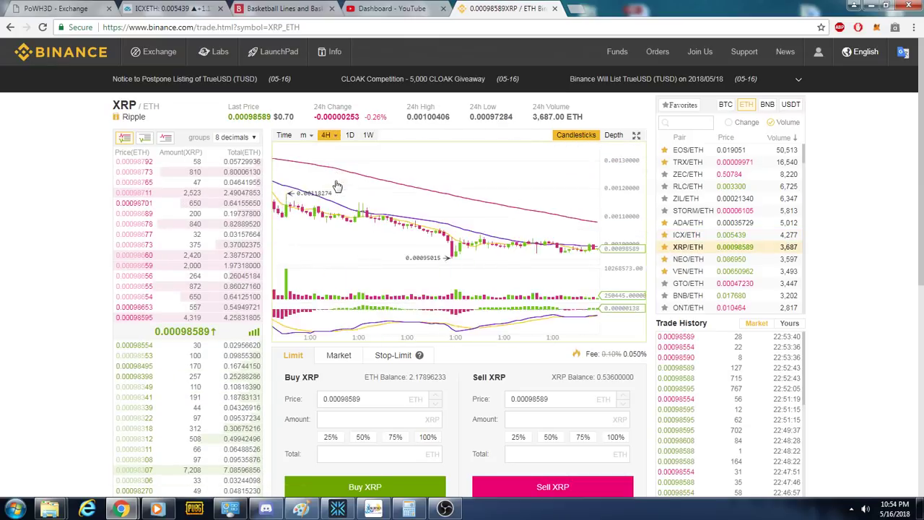
Step: Look at NEO/ETH, then view VEN/ETH on 2-hour candles
click(693, 259)
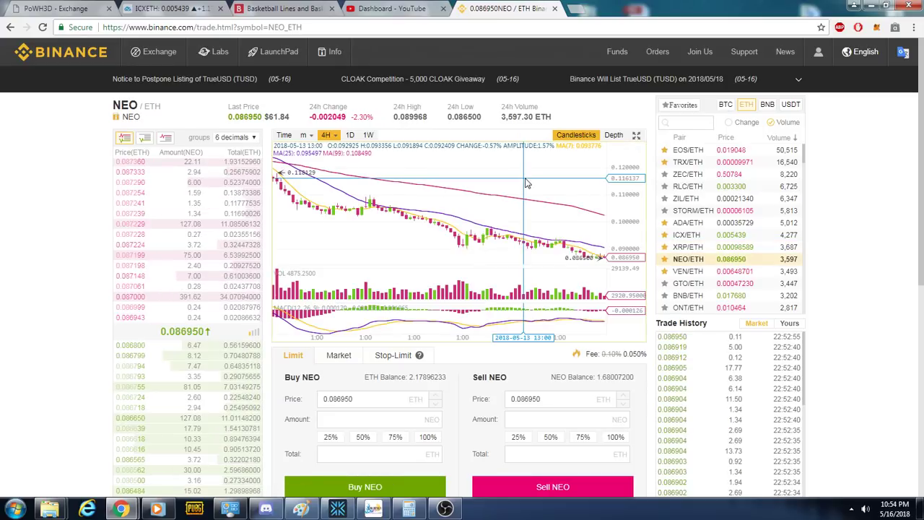
click(701, 272)
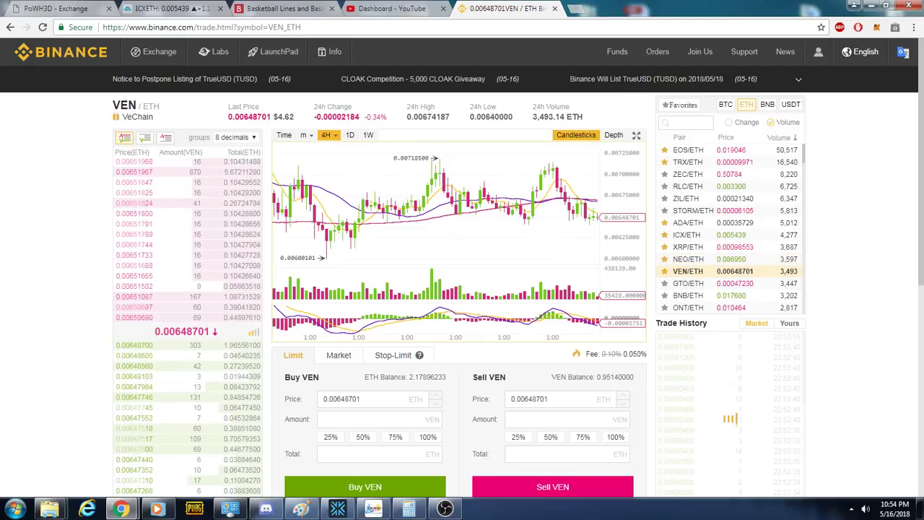
click(327, 139)
click(332, 166)
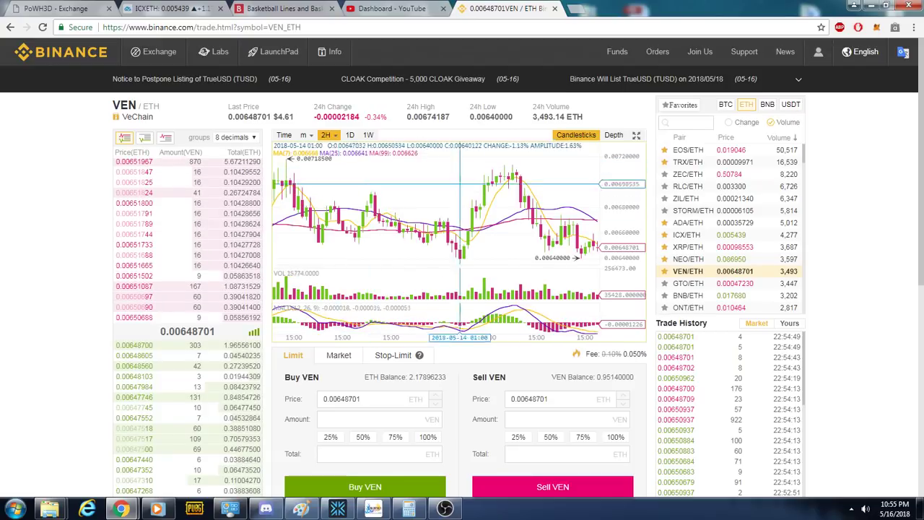
click(305, 135)
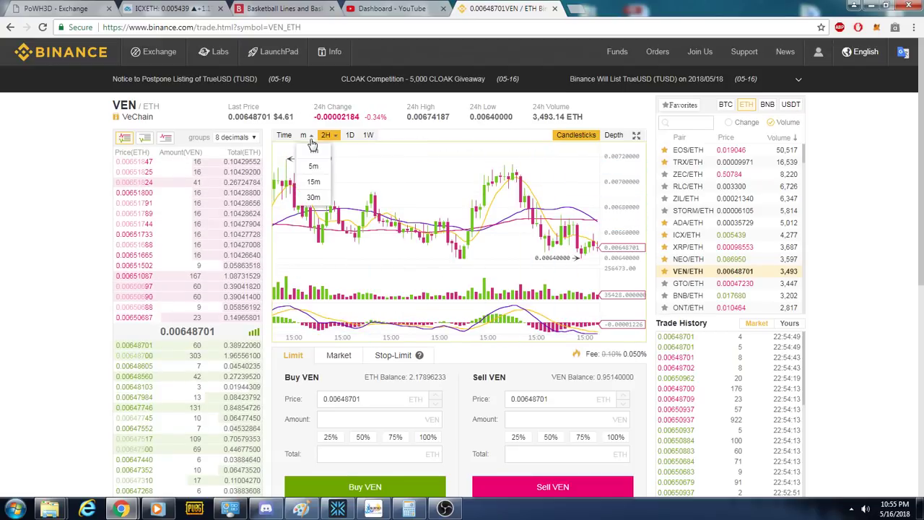
Step: View VEN/ETH on 15-minute candles, open GTO/ETH, then return to ProfitTrailer's Indicators settings
click(313, 182)
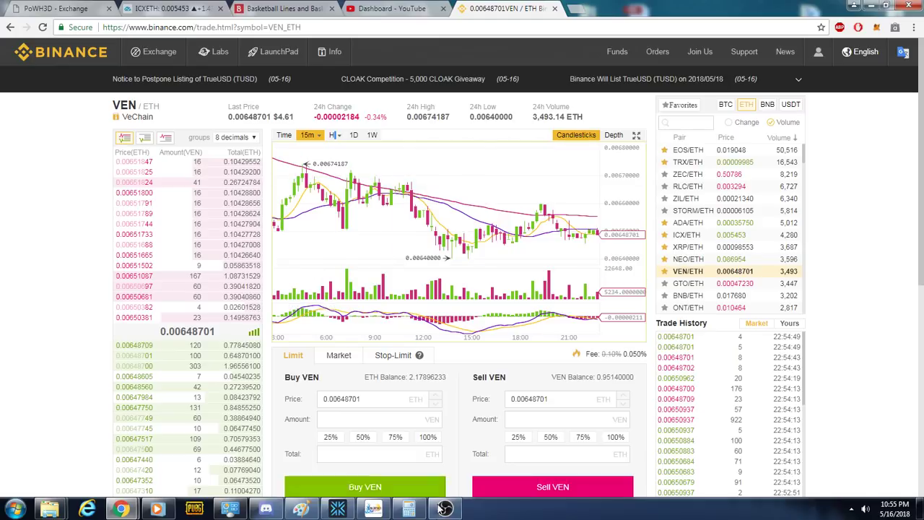
key(alt+Tab)
click(850, 314)
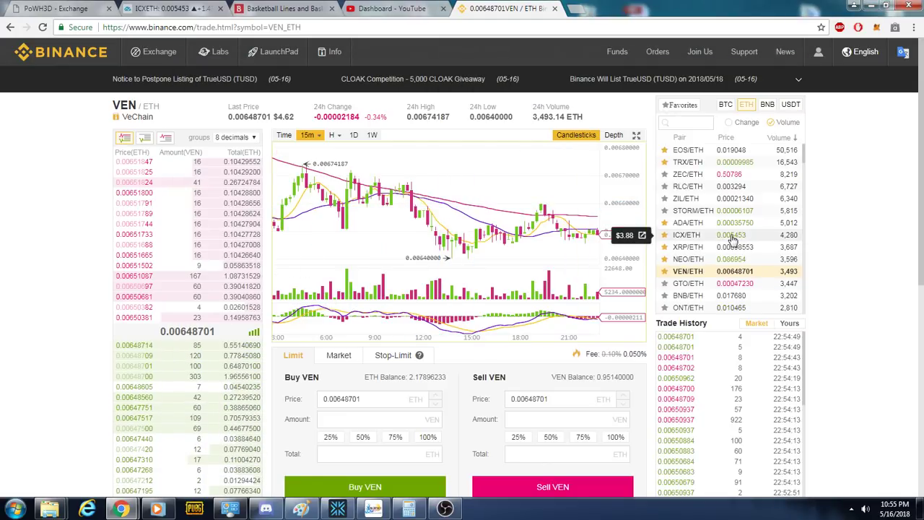
click(709, 285)
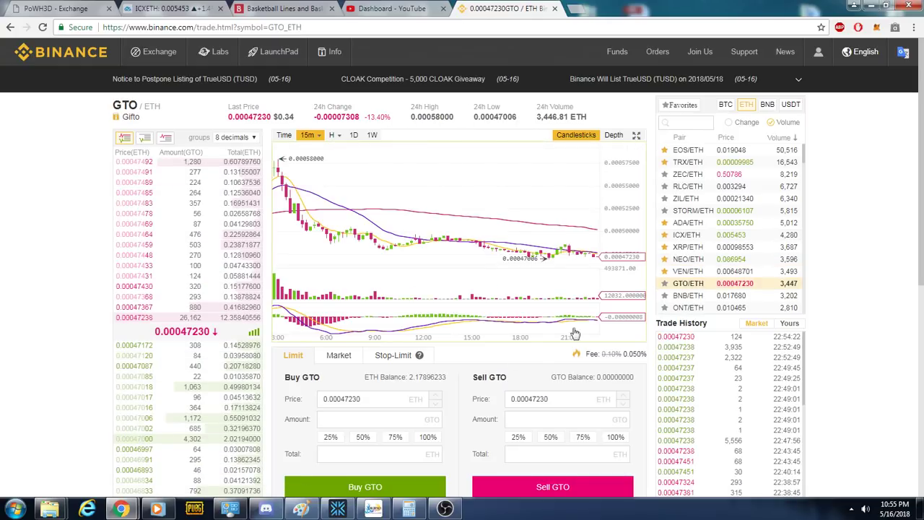
mouse_move(131, 513)
click(200, 448)
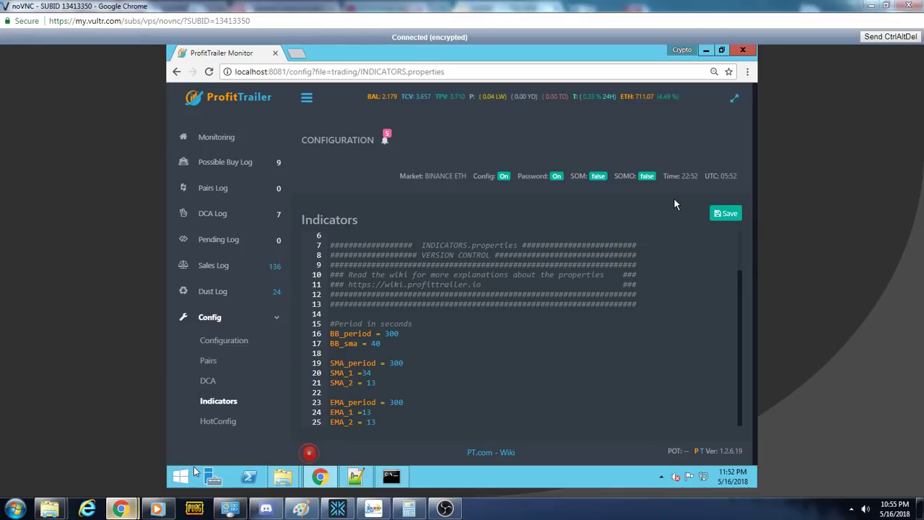
Step: Check ProfitTrailer's DCA Log of 7 positions, then minimize it to show Binance GTO/ETH
click(233, 217)
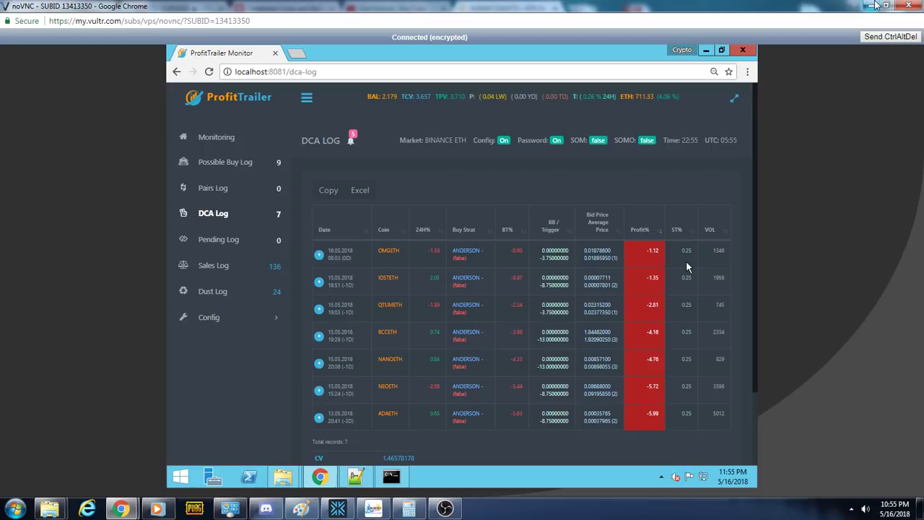
click(874, 5)
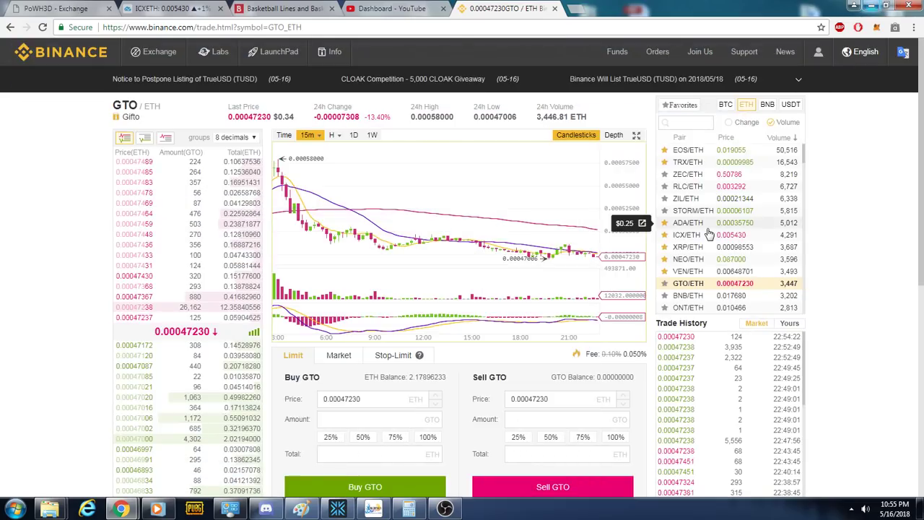